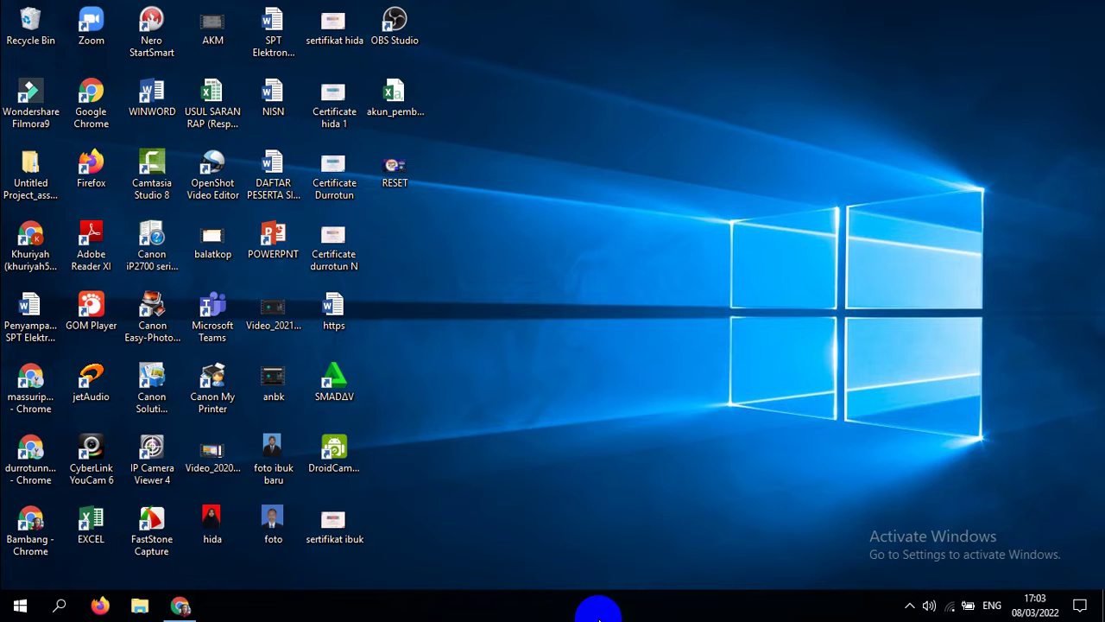
Restore Chrome, close the 'reset password' search tab, and maximize the window on the student data dashboard
click(183, 607)
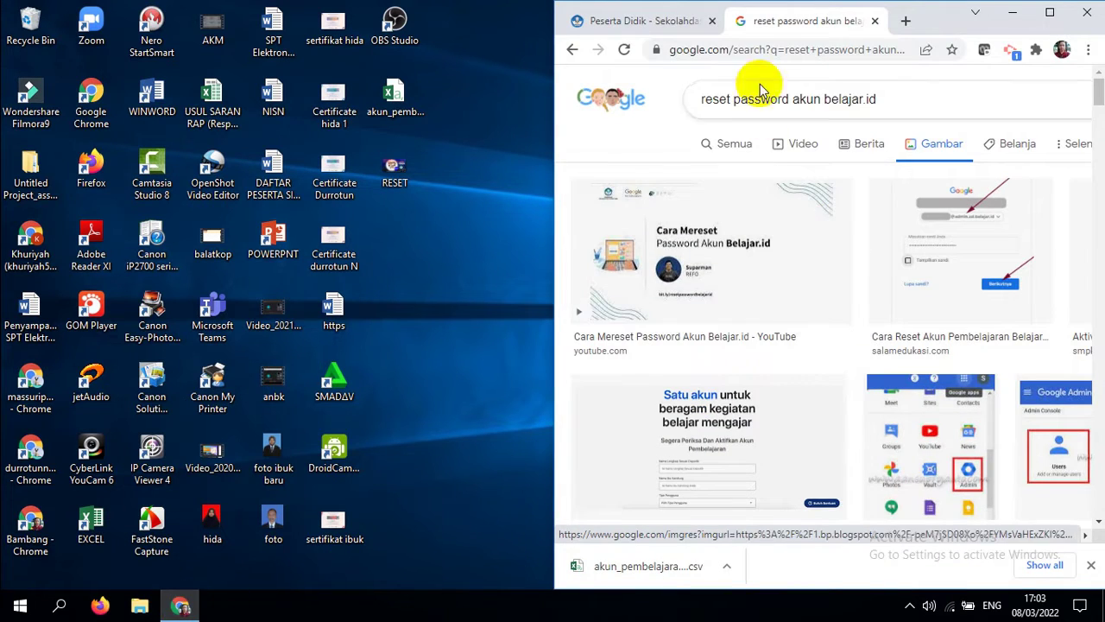
click(874, 20)
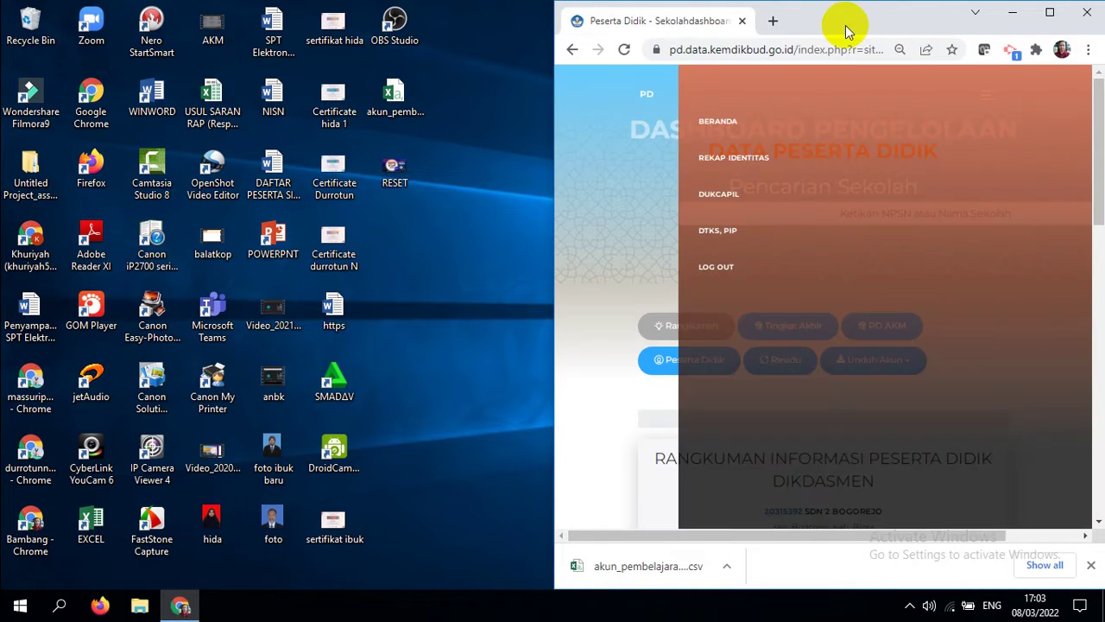
click(1049, 13)
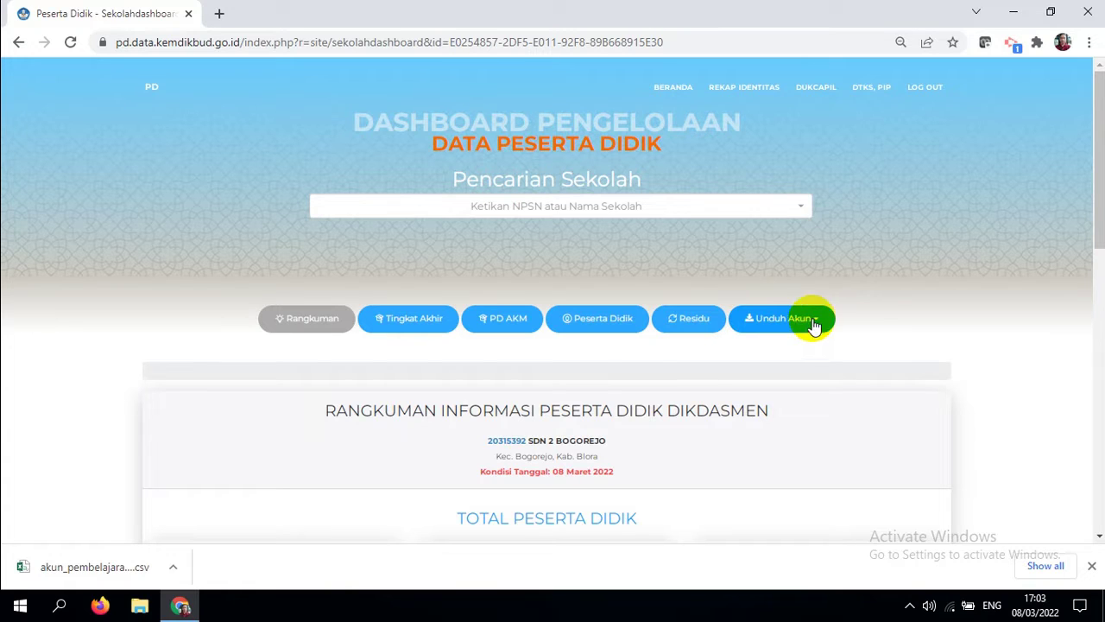
In a new tab, search 'google admin' and follow the Google Admin result to the verification page
click(221, 15)
click(208, 45)
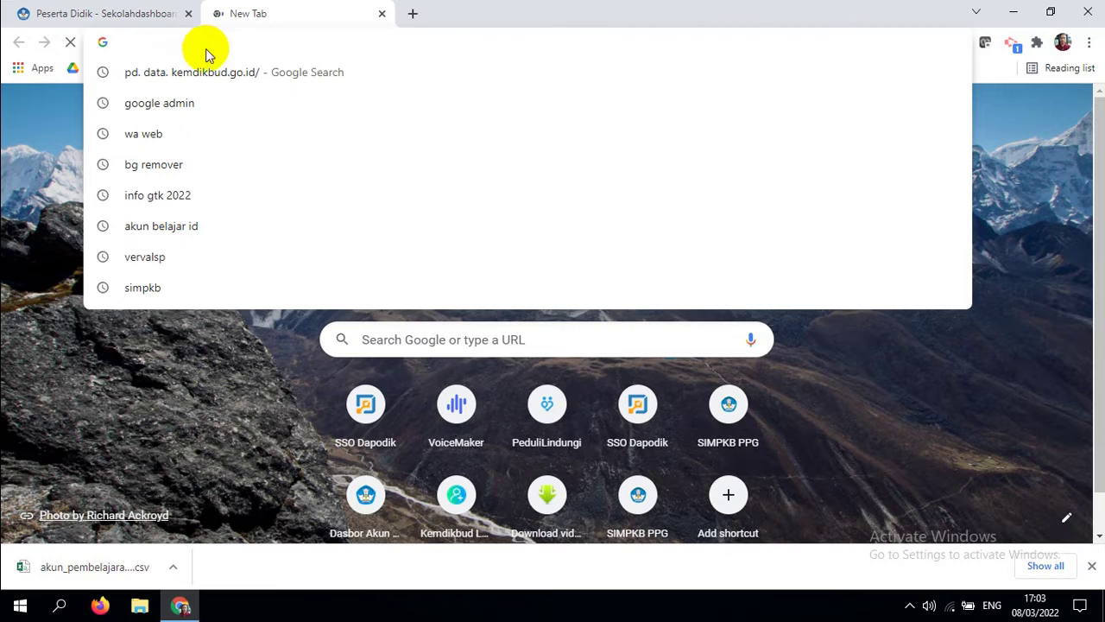
click(165, 110)
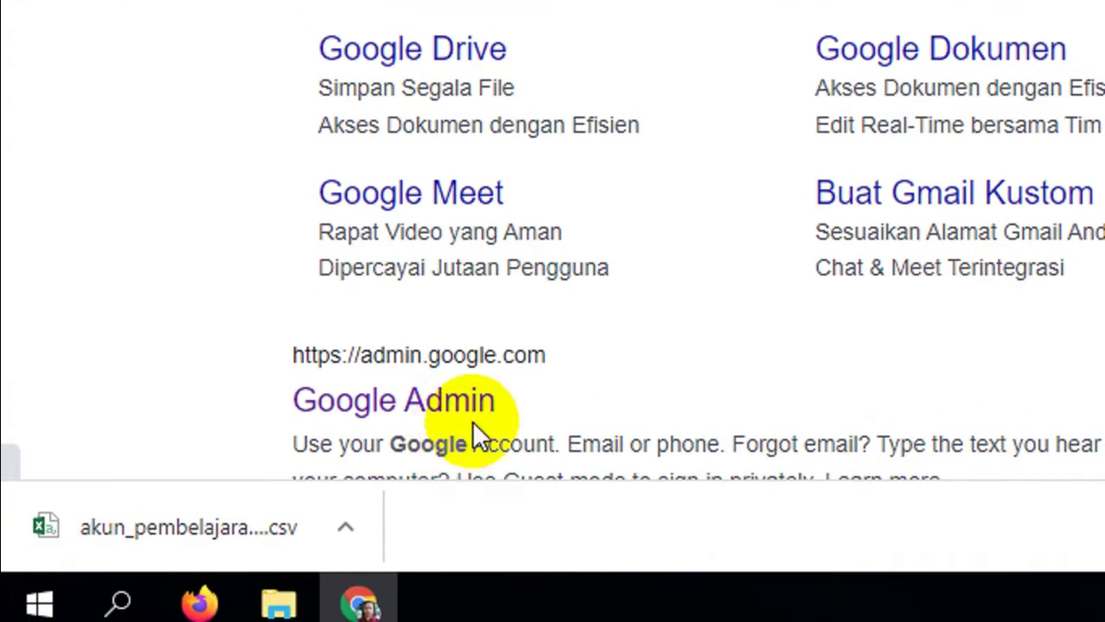
click(488, 399)
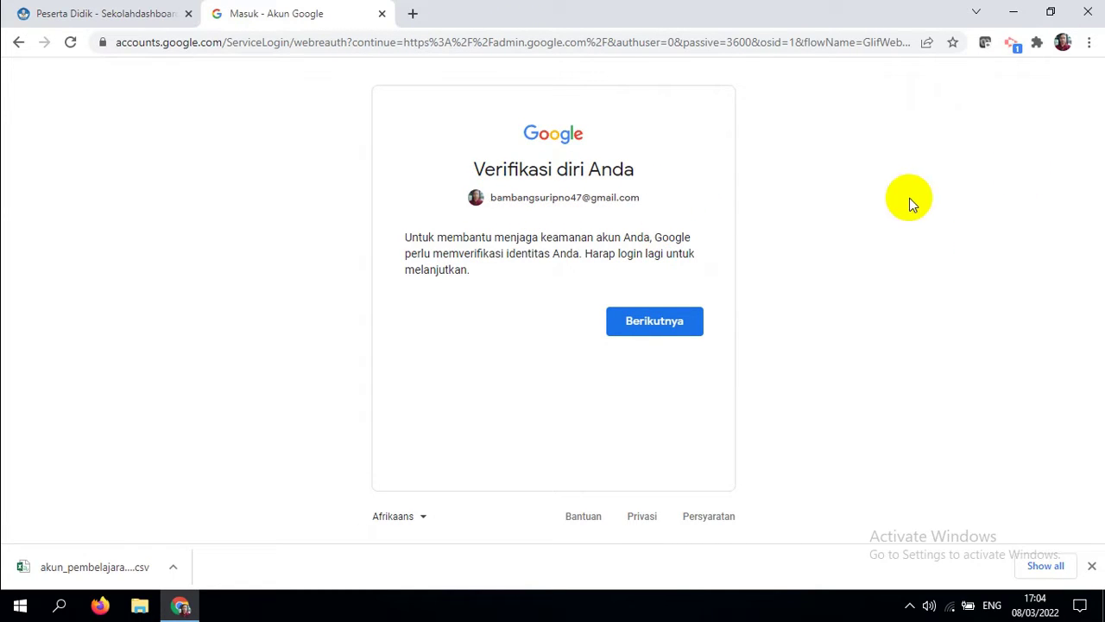
click(1062, 45)
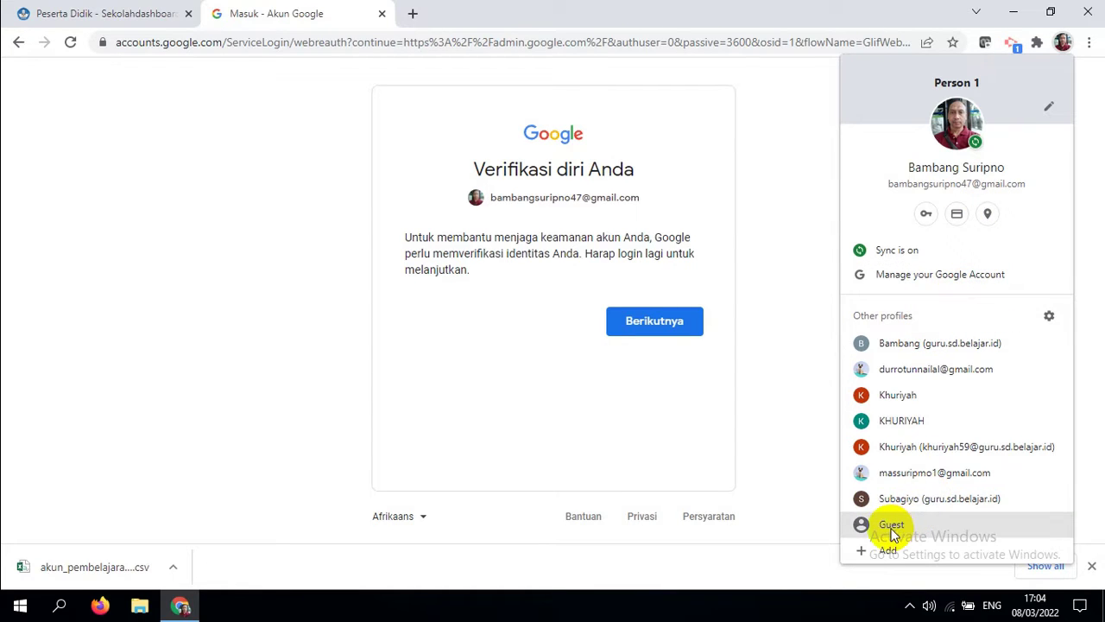
In a Guest window, search 'google admin' and open the User admin result's login page
click(892, 524)
text(g)
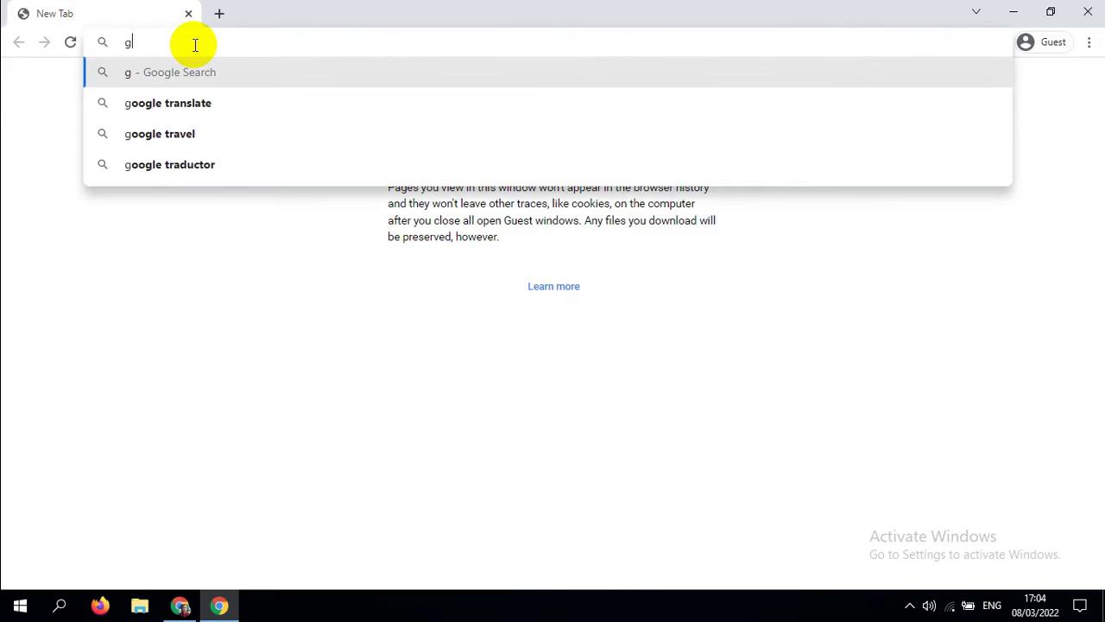
text(oogle)
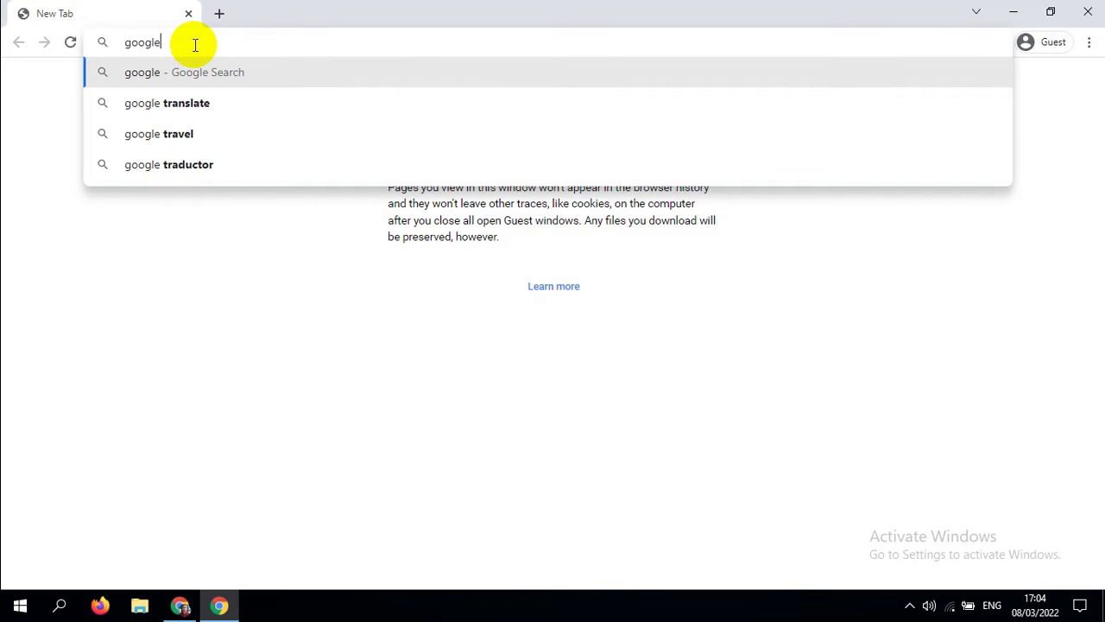
text( admin)
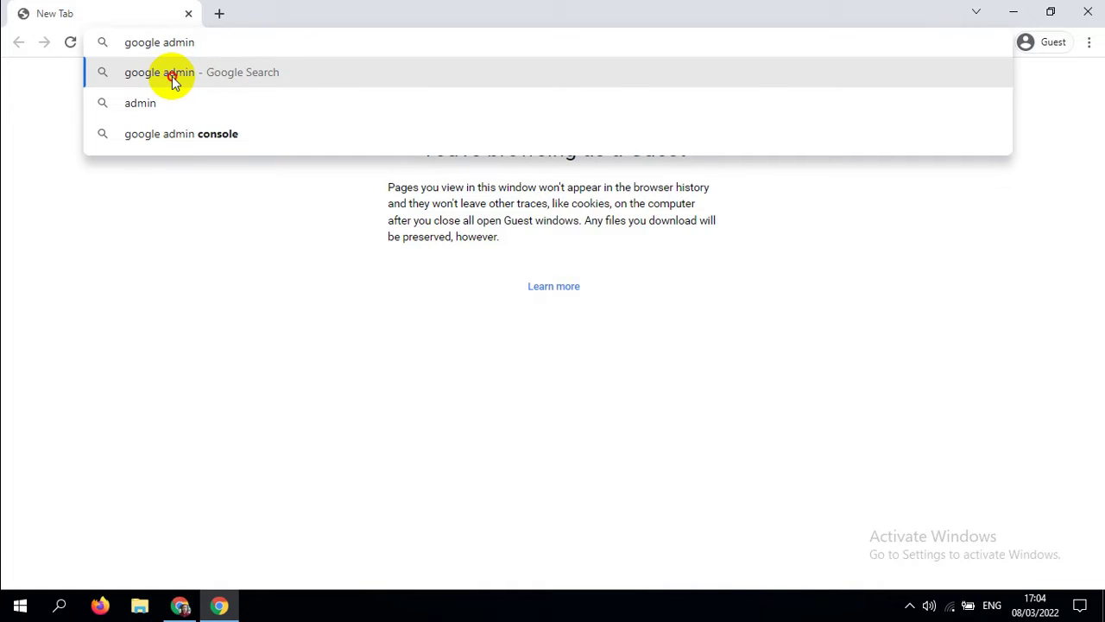
click(172, 76)
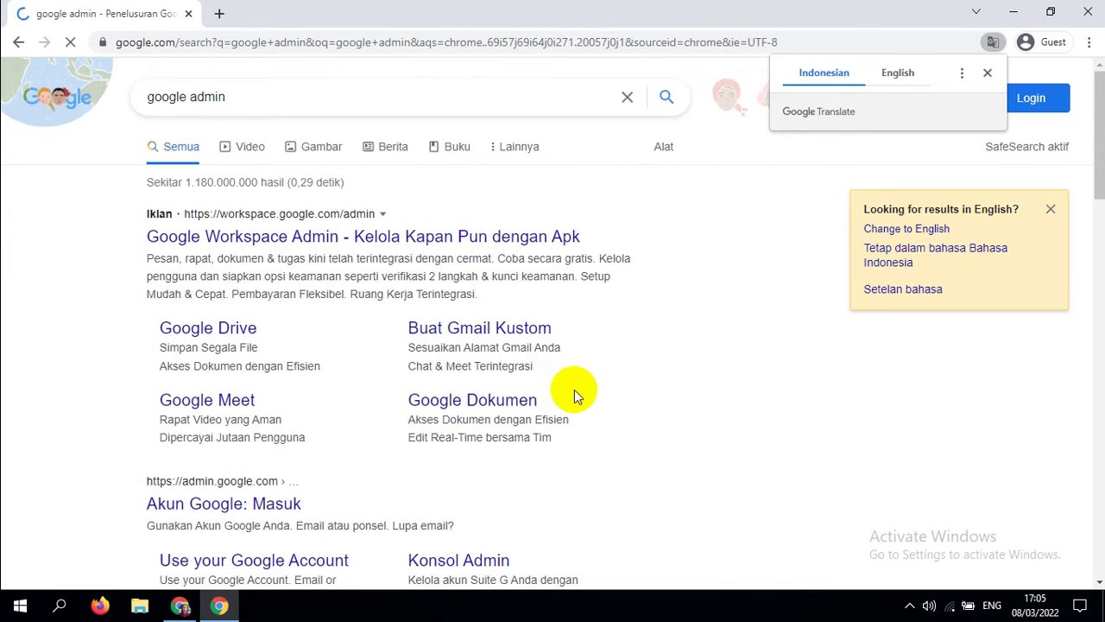
scroll(574, 389, down, 3)
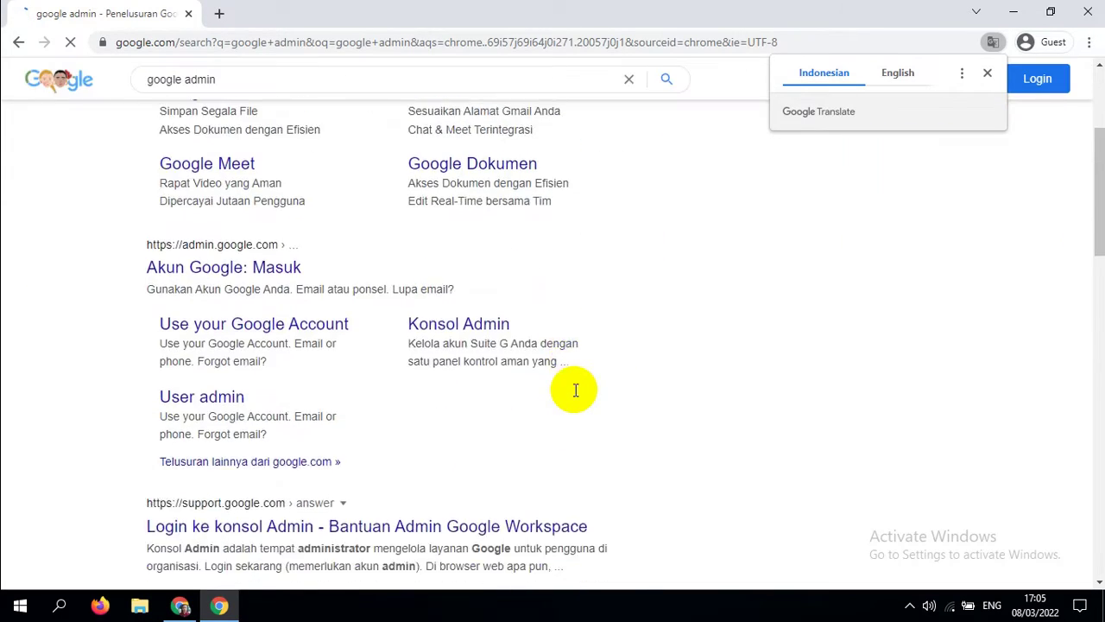
scroll(575, 389, down, 1)
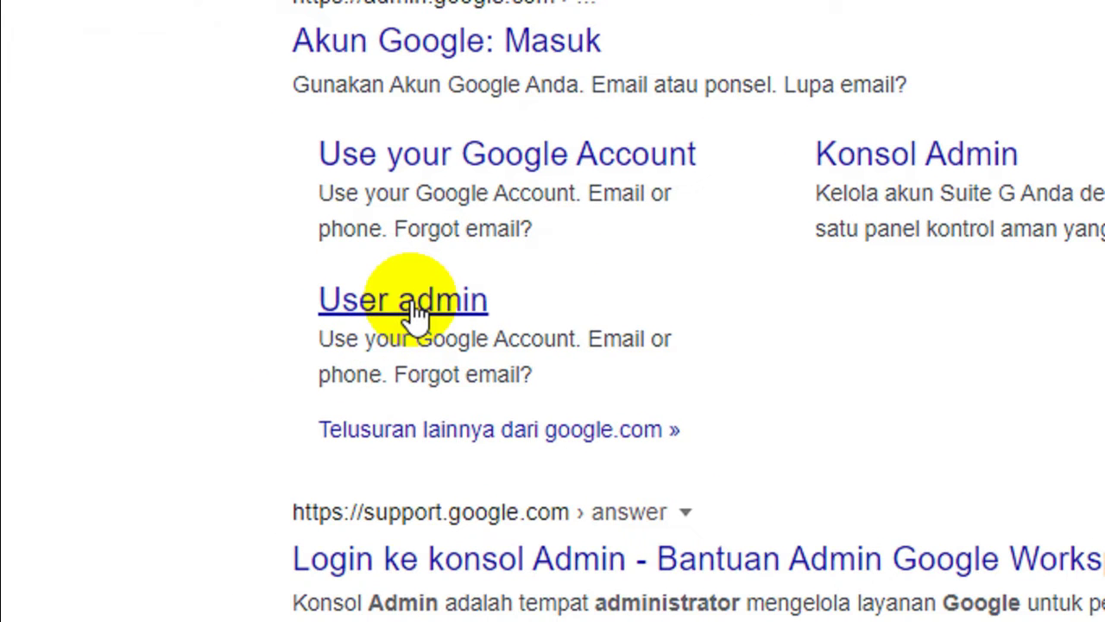
scroll(414, 315, up, 1)
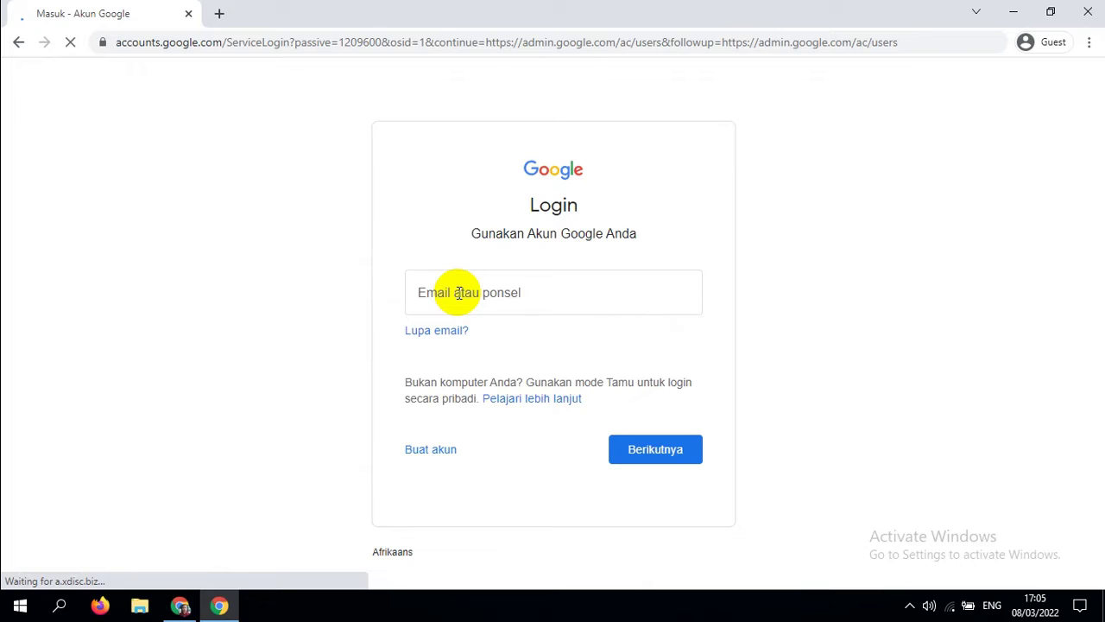
Sign in with the school admin account's email and password
click(494, 310)
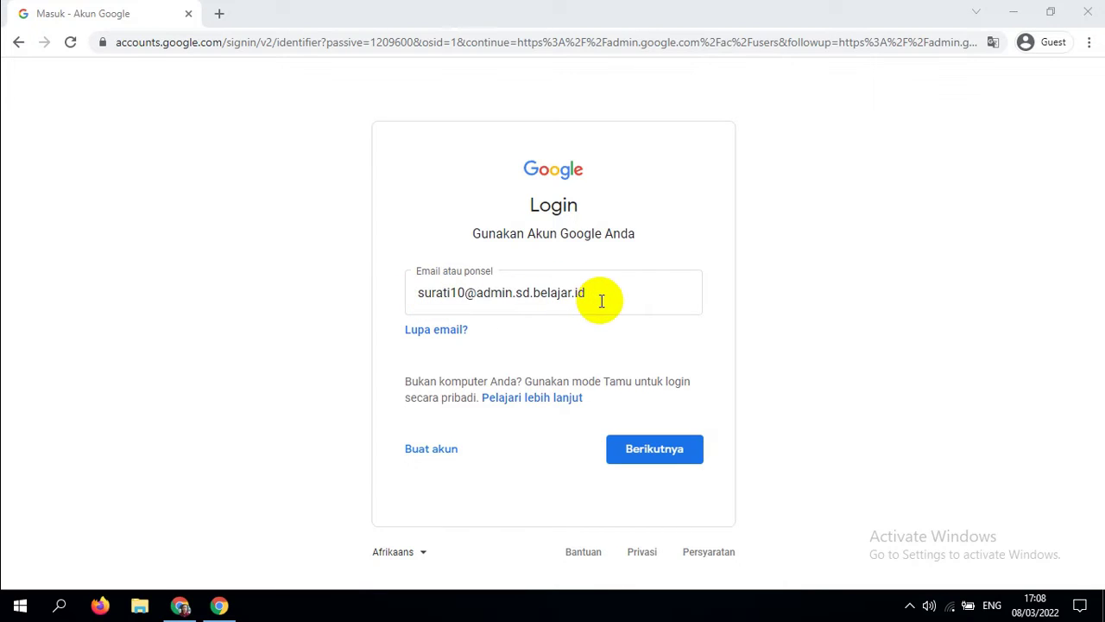
click(653, 451)
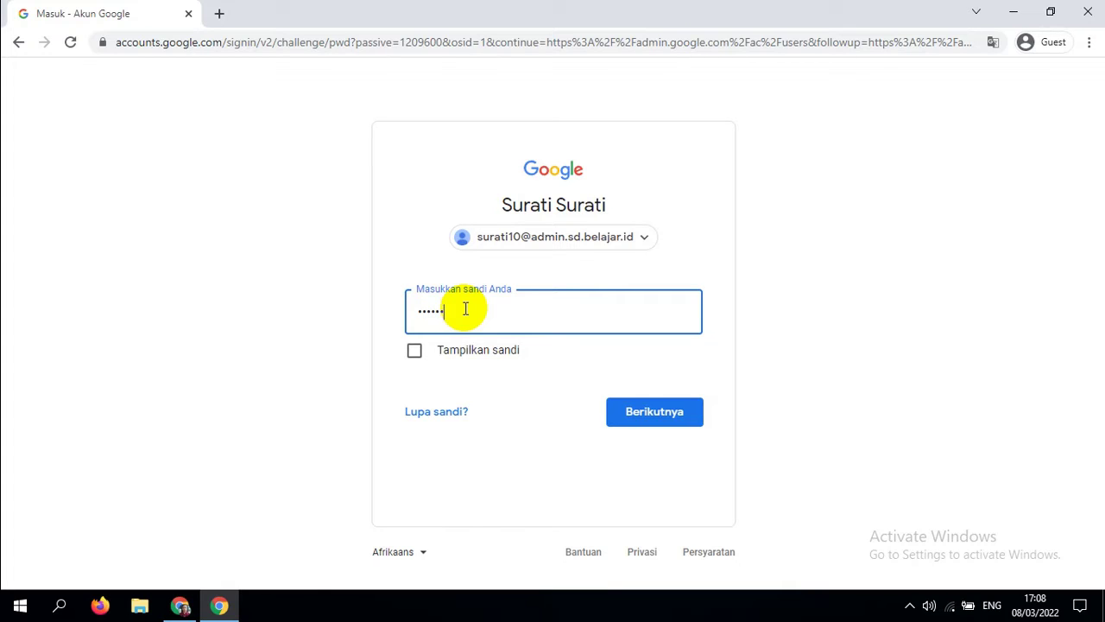
text(•••)
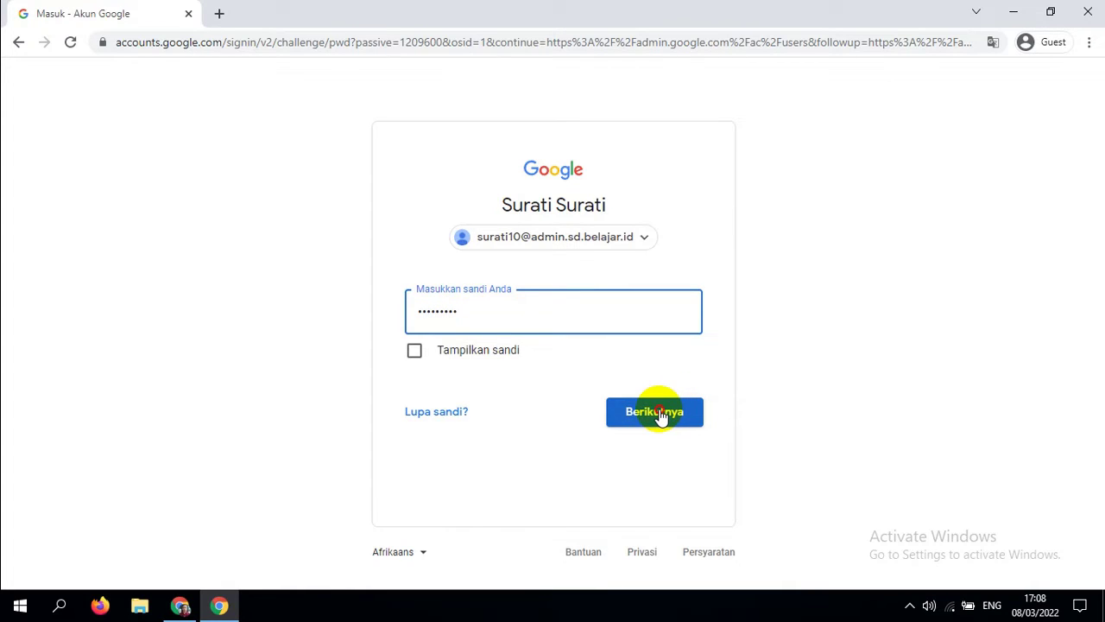
click(658, 411)
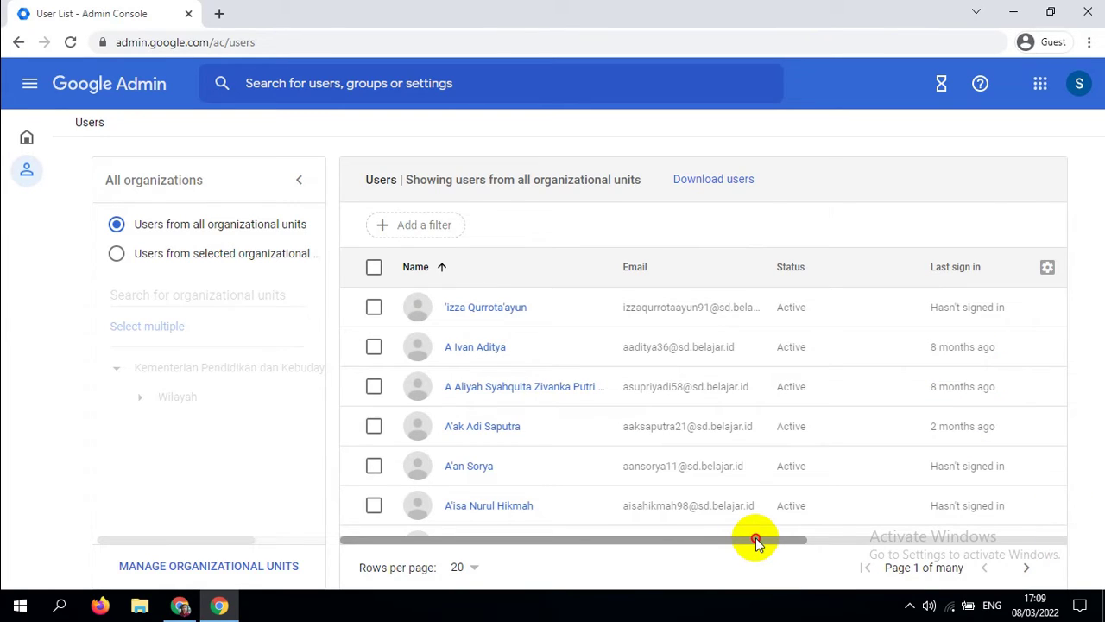
Clear the earlier user name search and close the filter suggestions list
drag(755, 540, 908, 516)
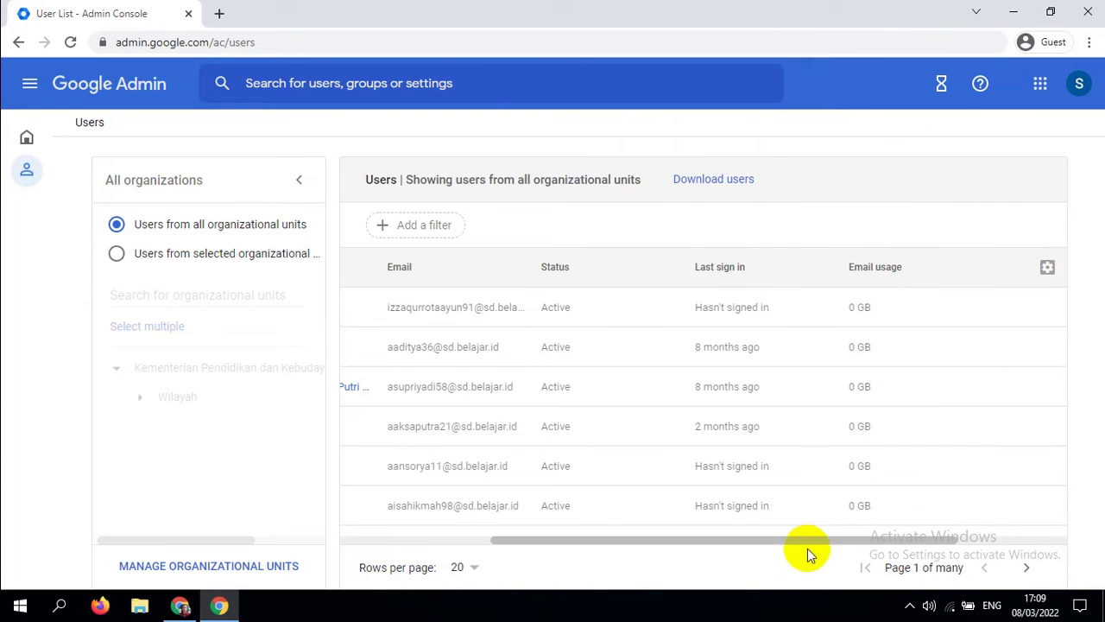
drag(810, 539, 693, 549)
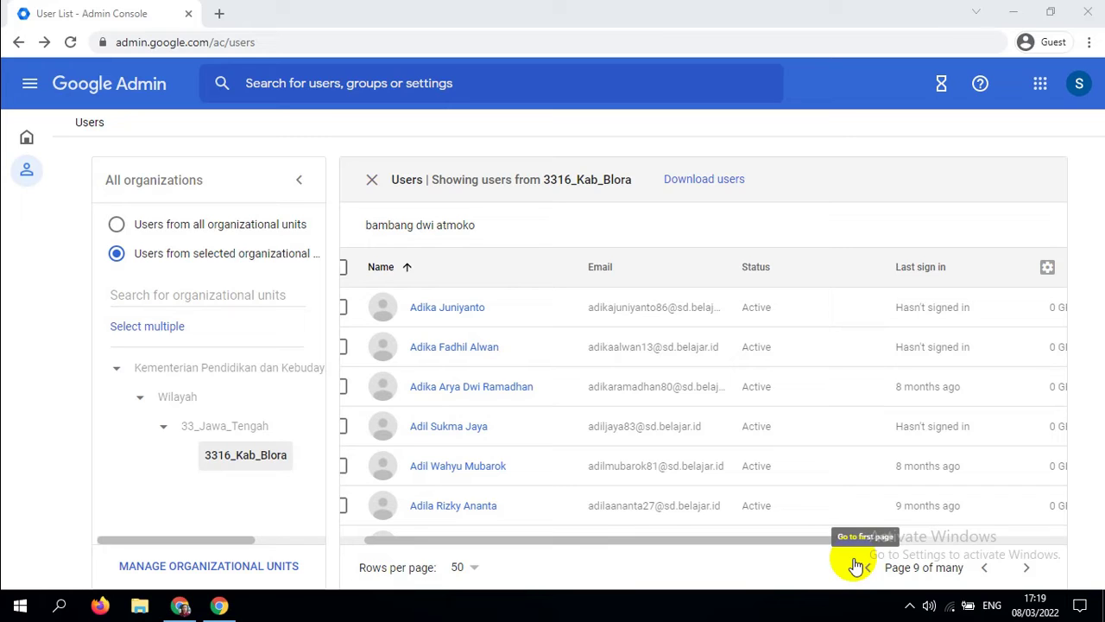
click(492, 224)
key(BackSpace)
key(BackSpace)
key(BackSpace)
key(BackSpace)
key(BackSpace)
key(BackSpace)
key(BackSpace)
key(BackSpace)
key(BackSpace)
key(BackSpace)
key(BackSpace)
key(BackSpace)
key(BackSpace)
key(BackSpace)
key(BackSpace)
key(BackSpace)
key(BackSpace)
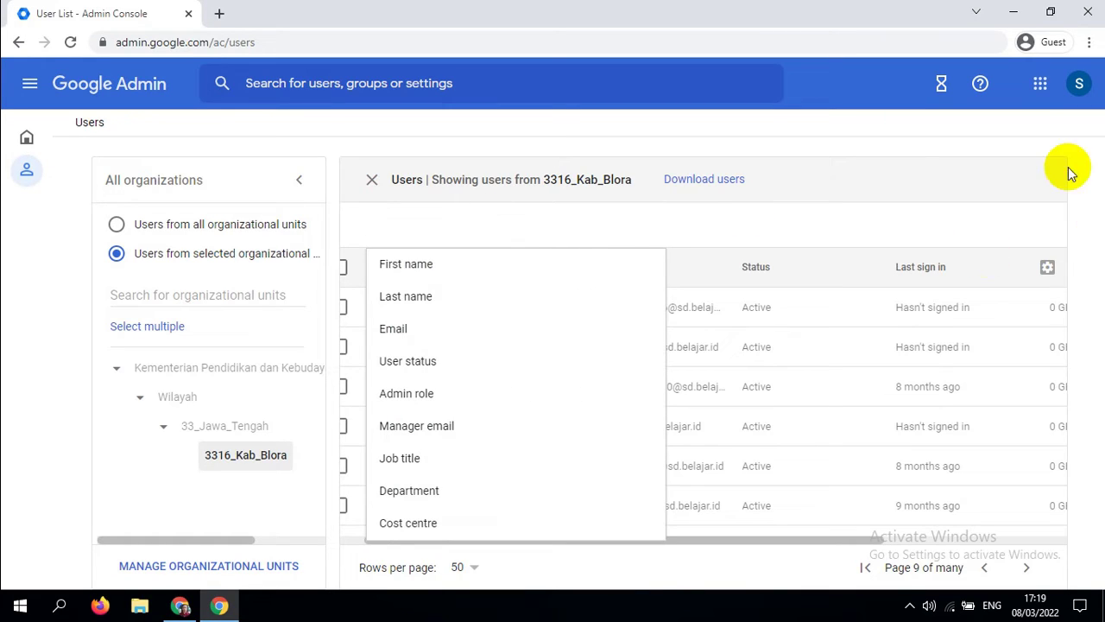
click(895, 210)
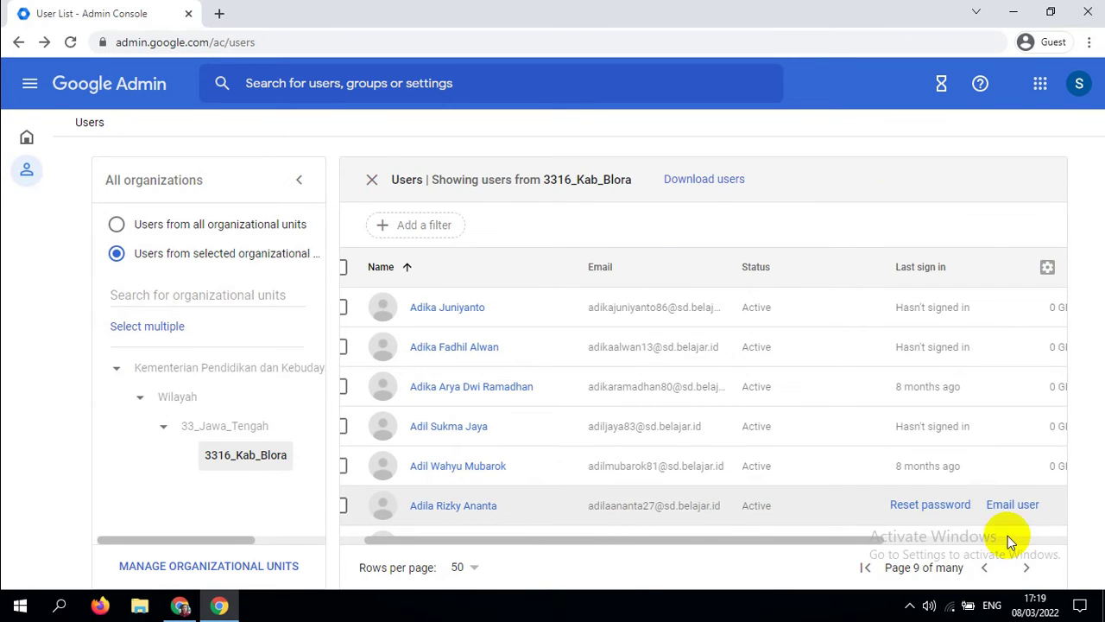
Advance the 3316_Kab_Blora user list forward to page 12
click(1030, 570)
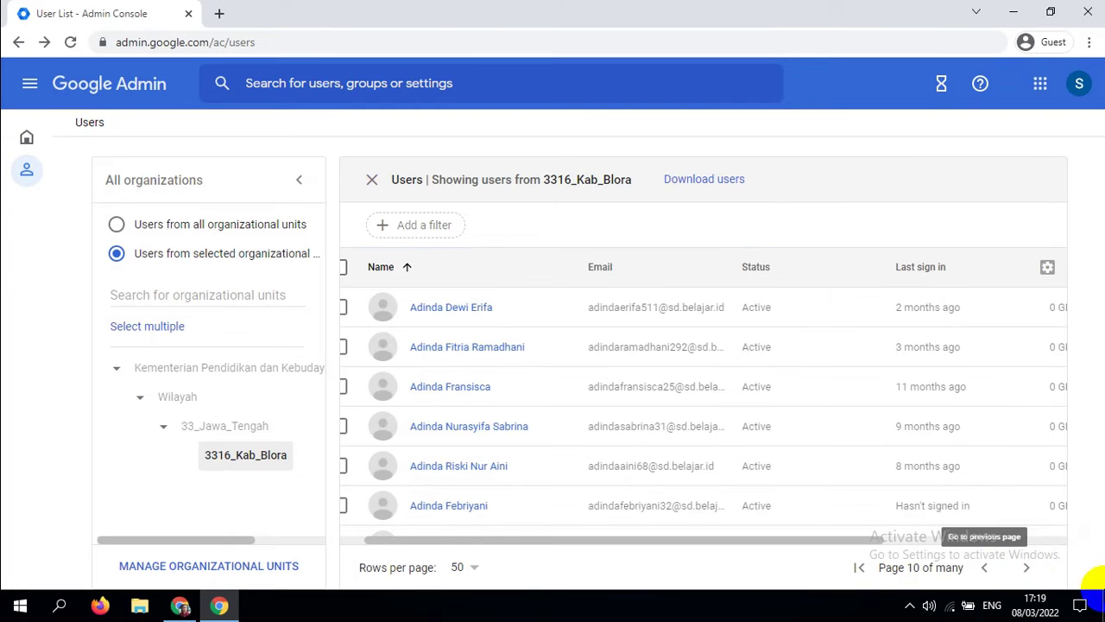
click(1027, 569)
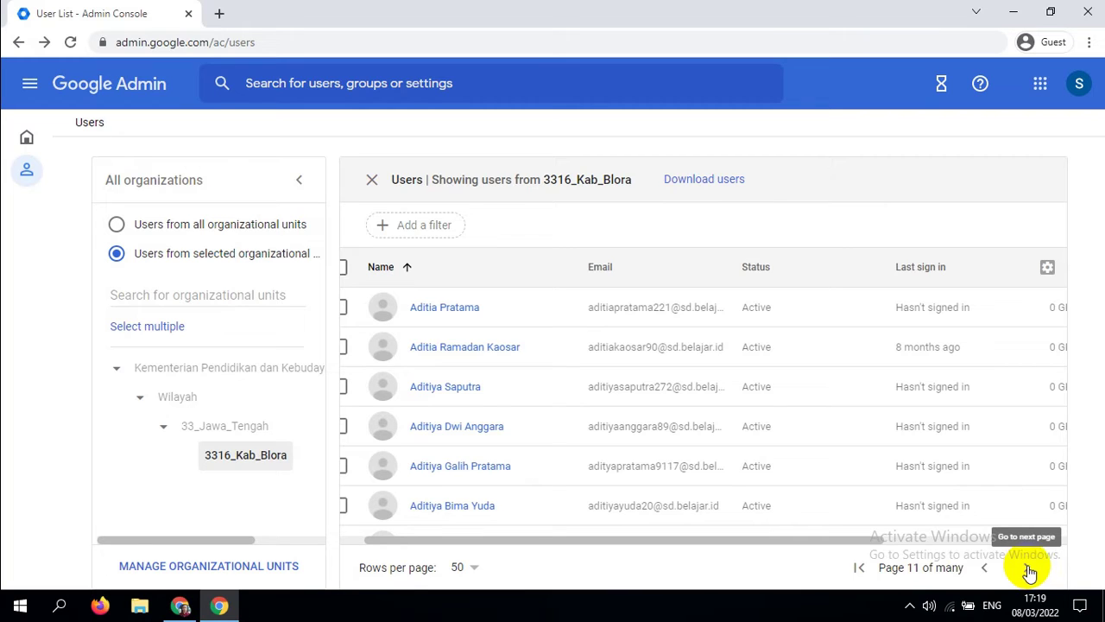
click(1029, 571)
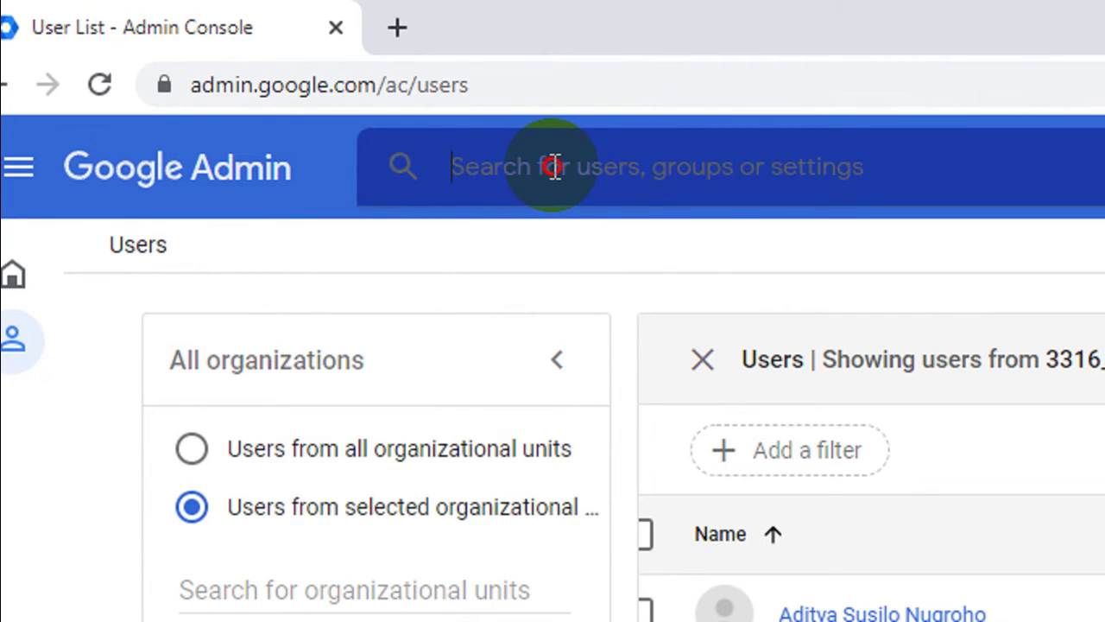
Search for the teacher by name and open their account details page
click(554, 166)
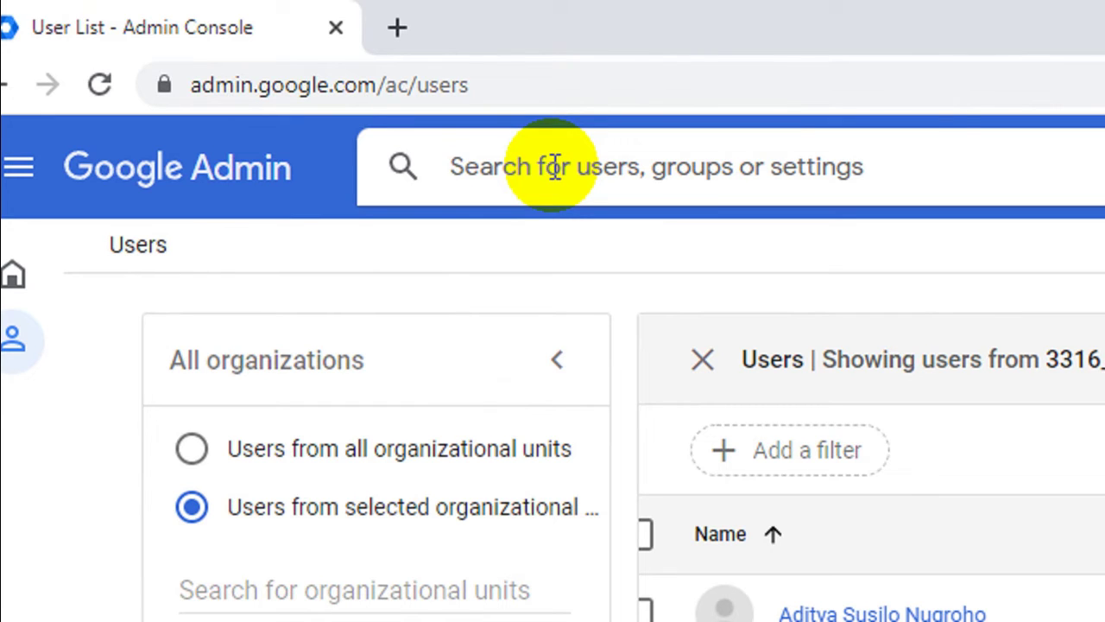
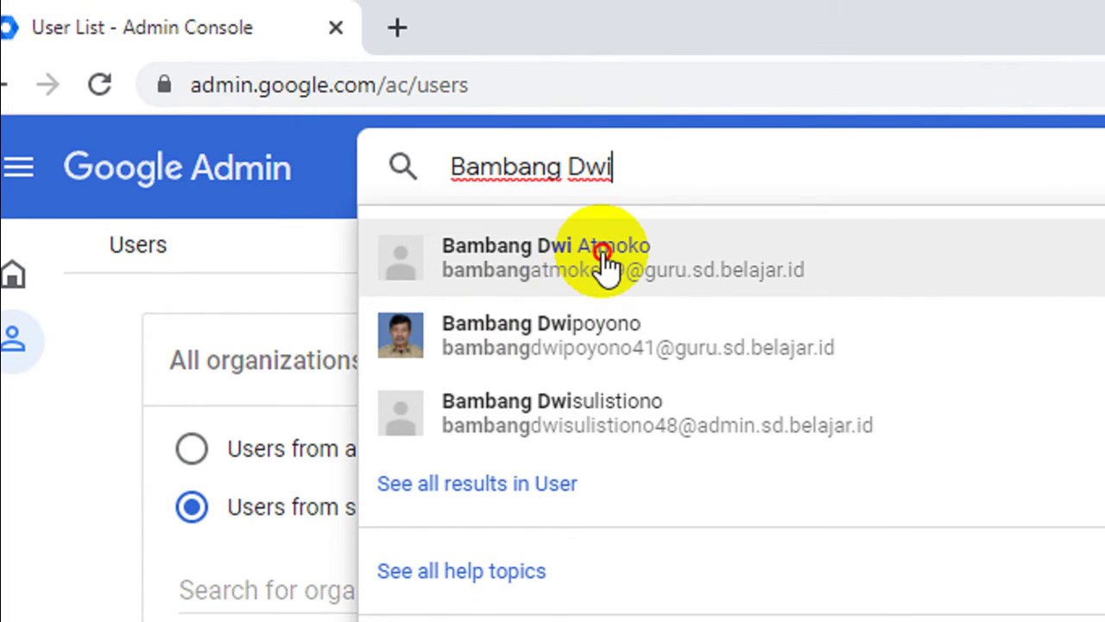
click(606, 267)
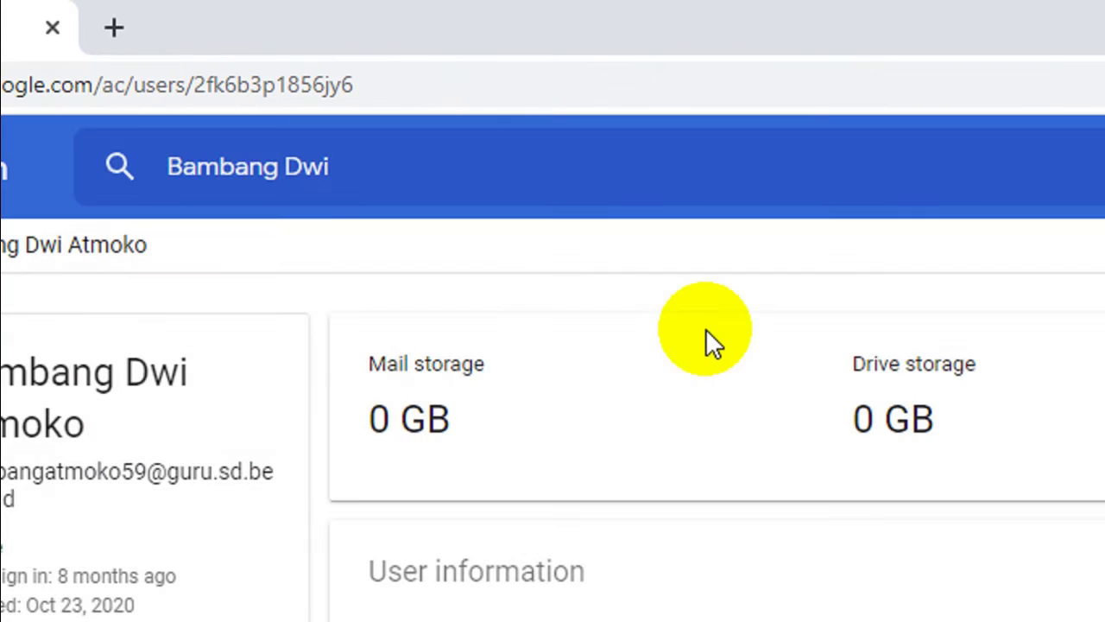
drag(259, 604, 231, 488)
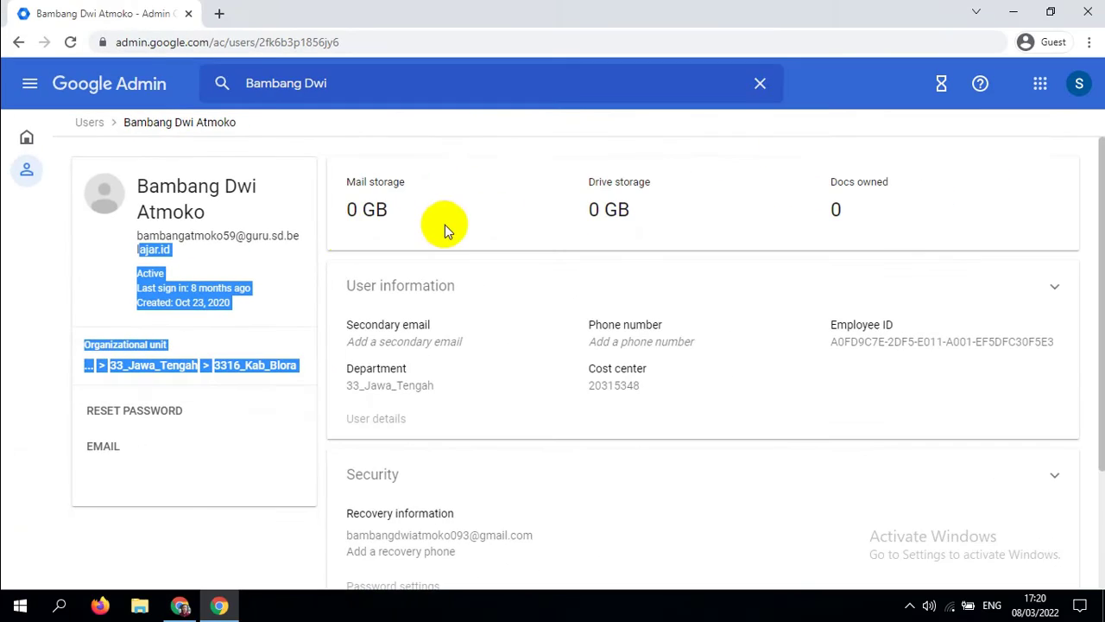
drag(405, 292, 161, 323)
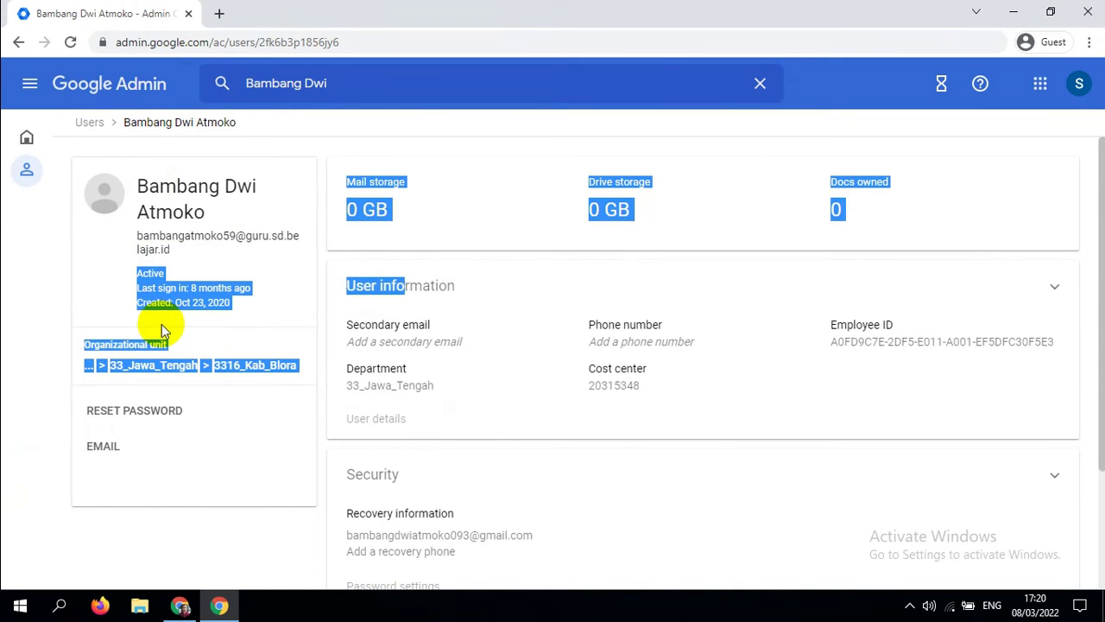
click(125, 413)
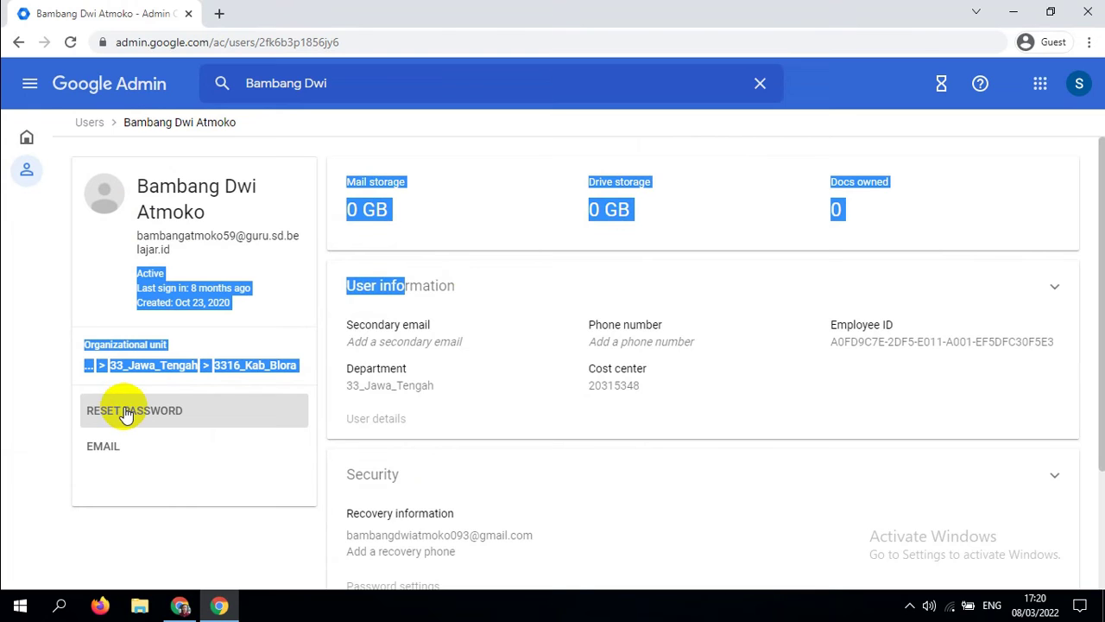
Clear the selection and open Reset Password on the teacher's card with auto-generate chosen
click(82, 272)
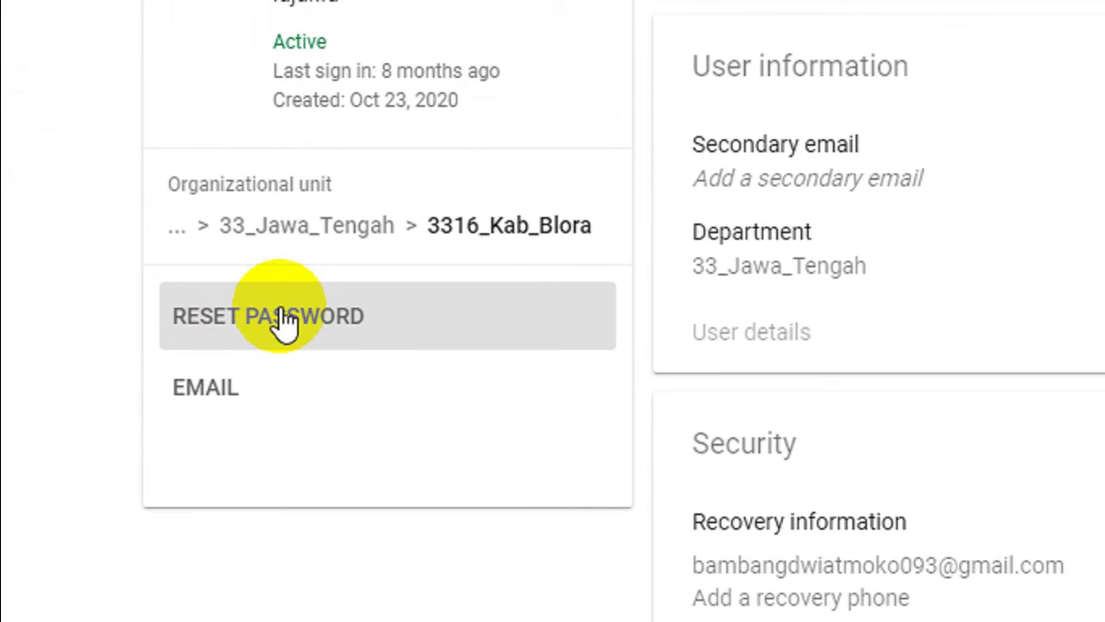
click(294, 312)
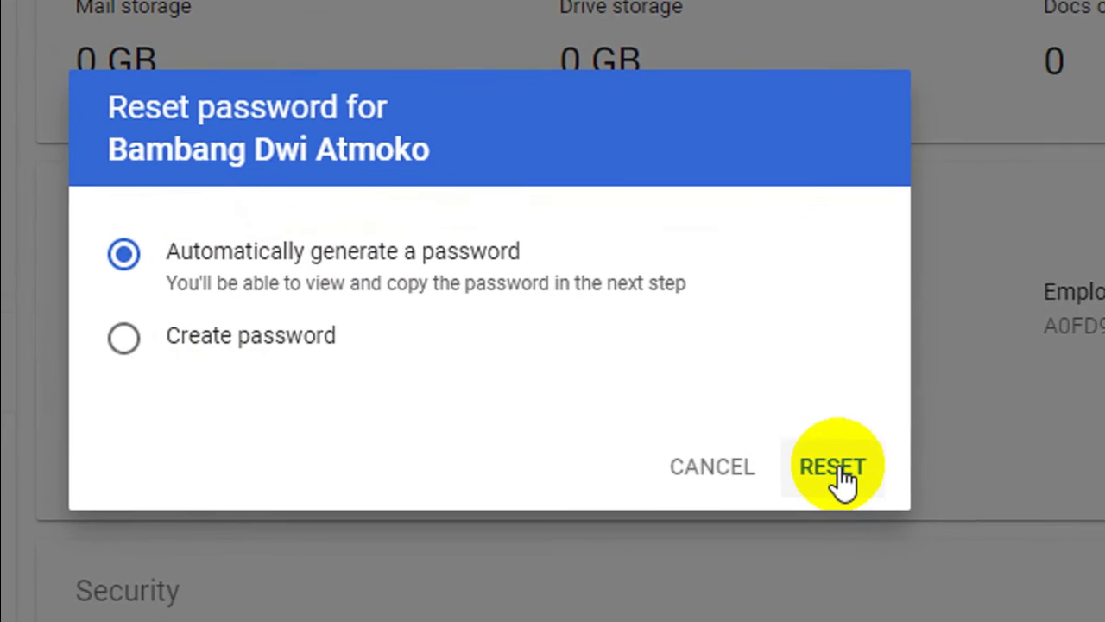
Confirm the reset with an auto-generated password and copy the new password
click(831, 470)
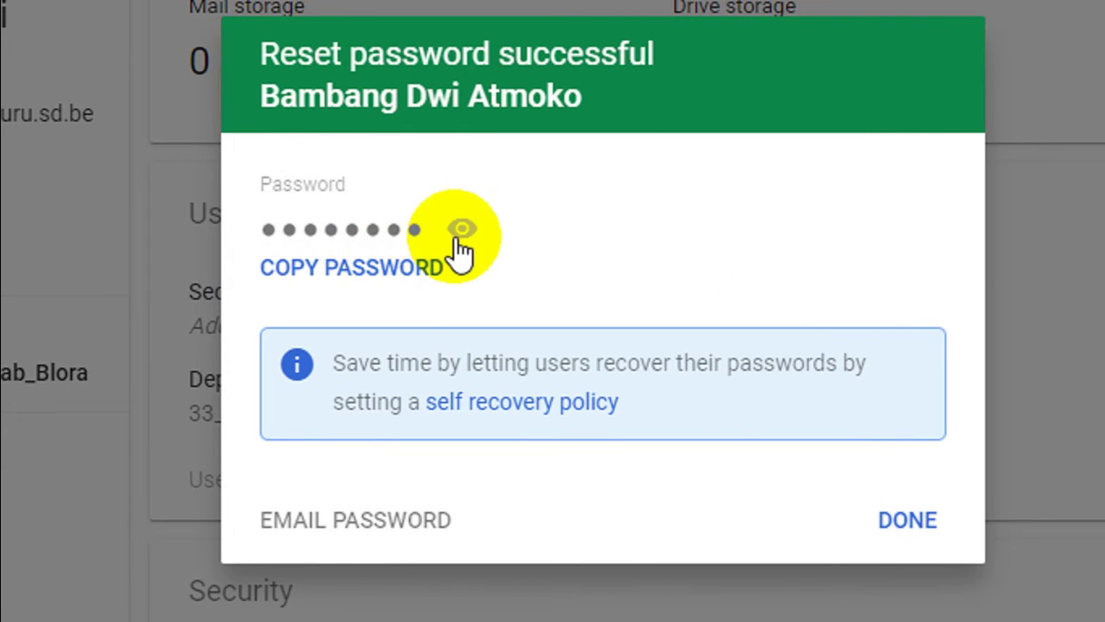
click(341, 267)
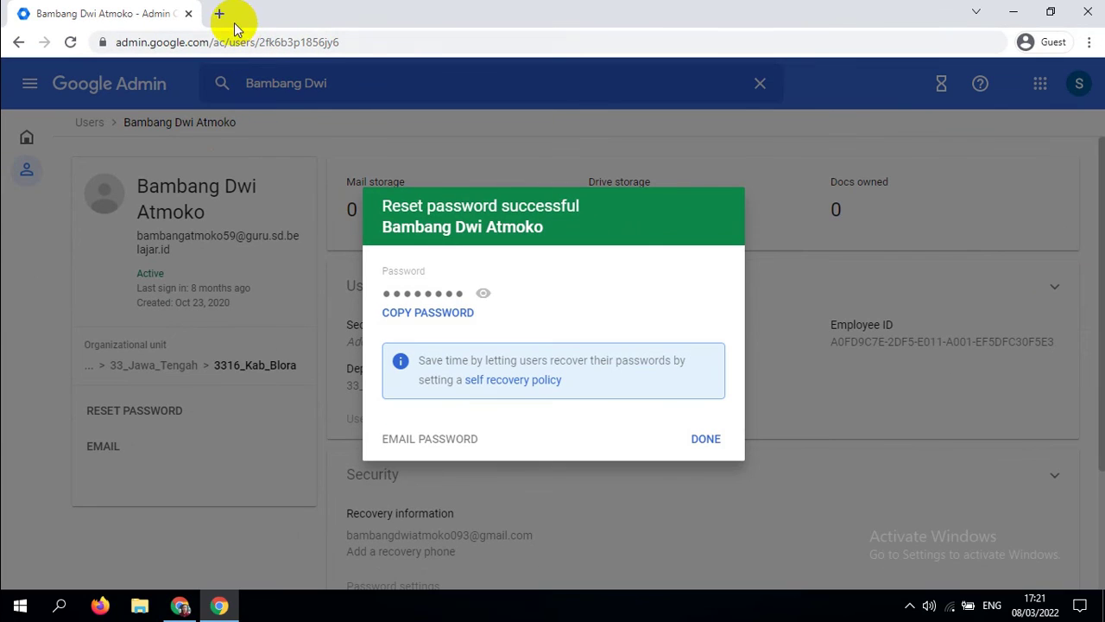
Paste the copied password into a temporary tab to view it, close it, and dismiss the confirmation
click(220, 14)
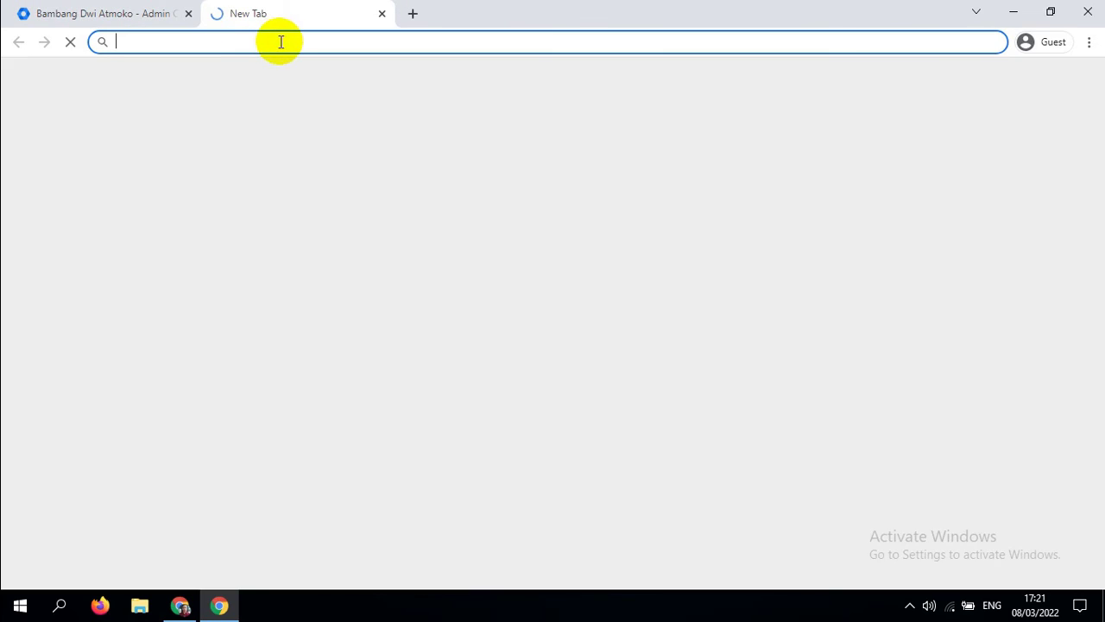
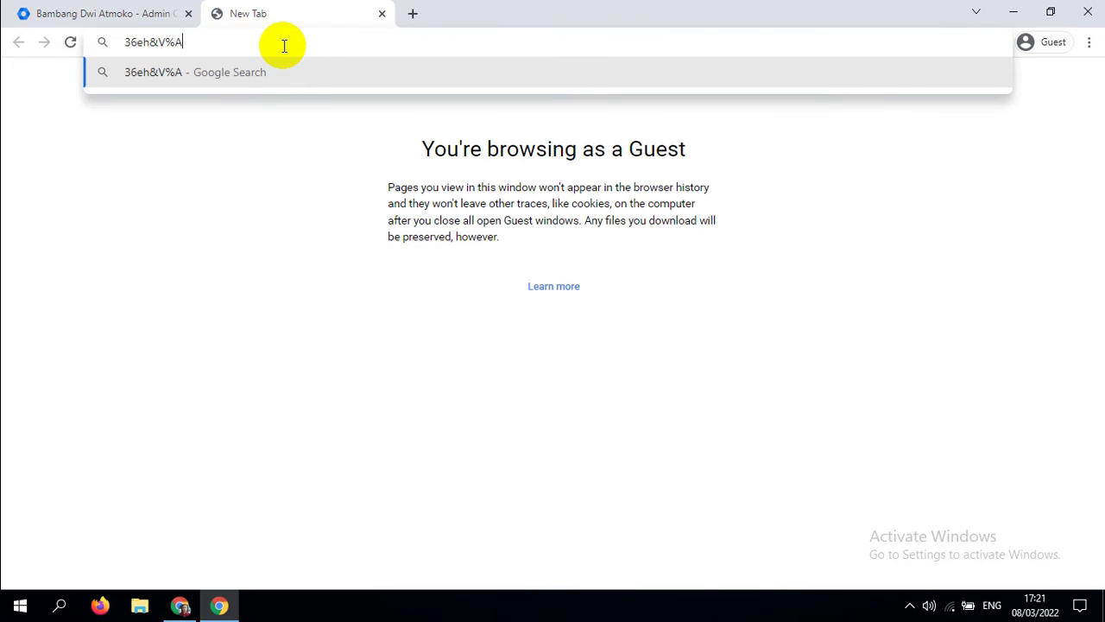
click(381, 14)
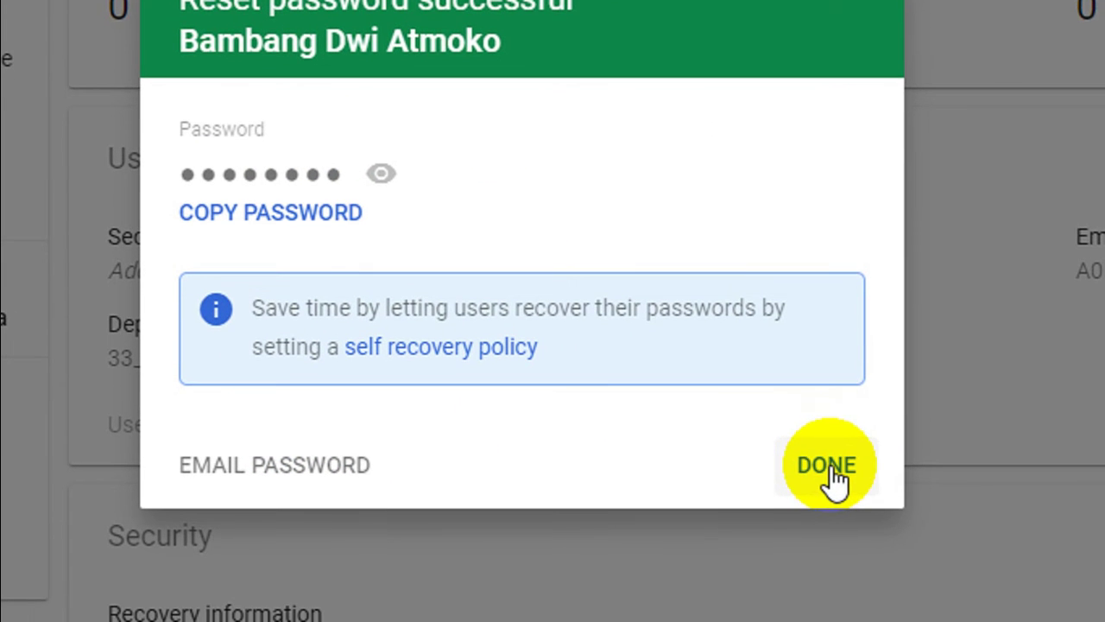
click(827, 467)
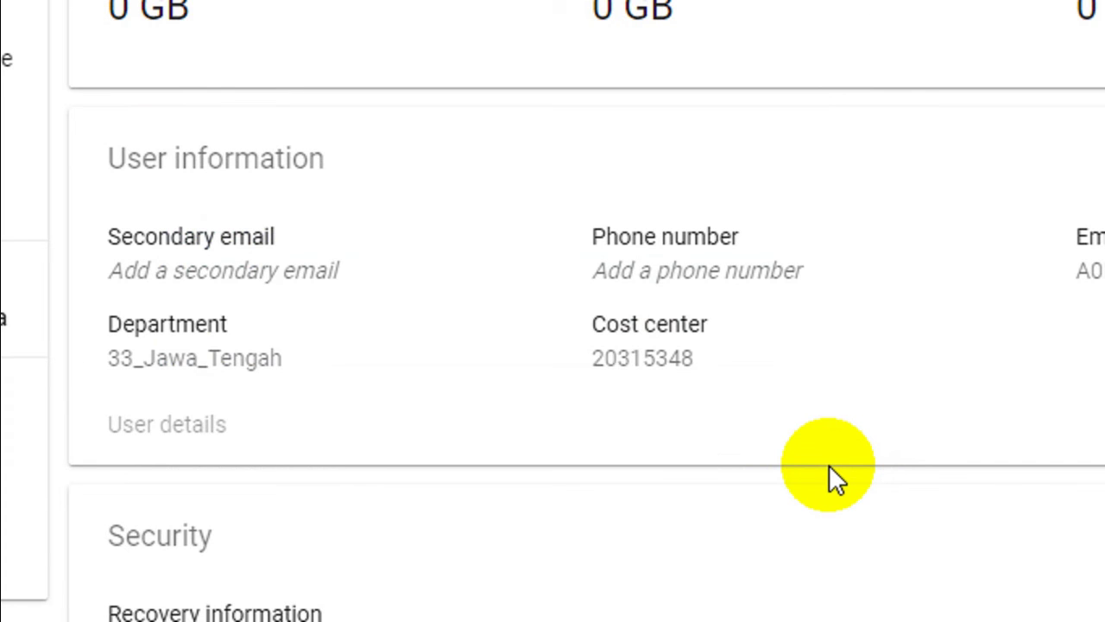